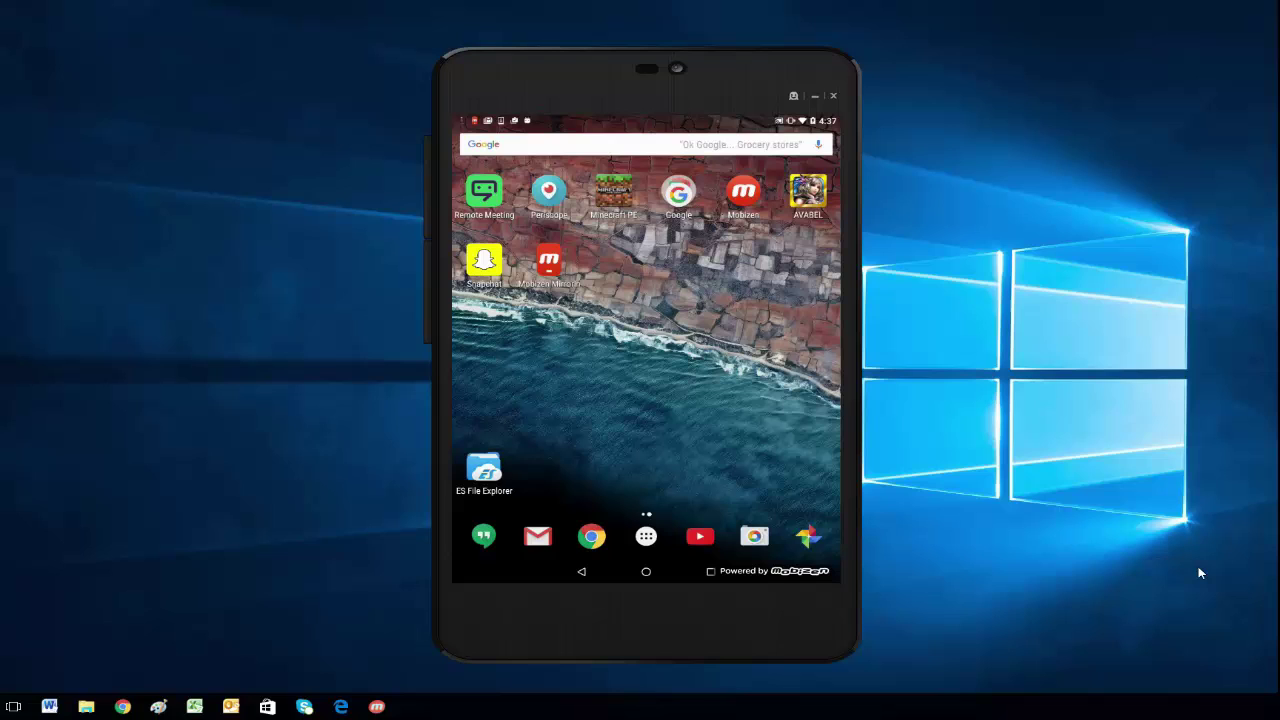
# Launch the Mobizen recorder from the mirrored home screen so the Air Circle appears.
pyautogui.click(742, 200)
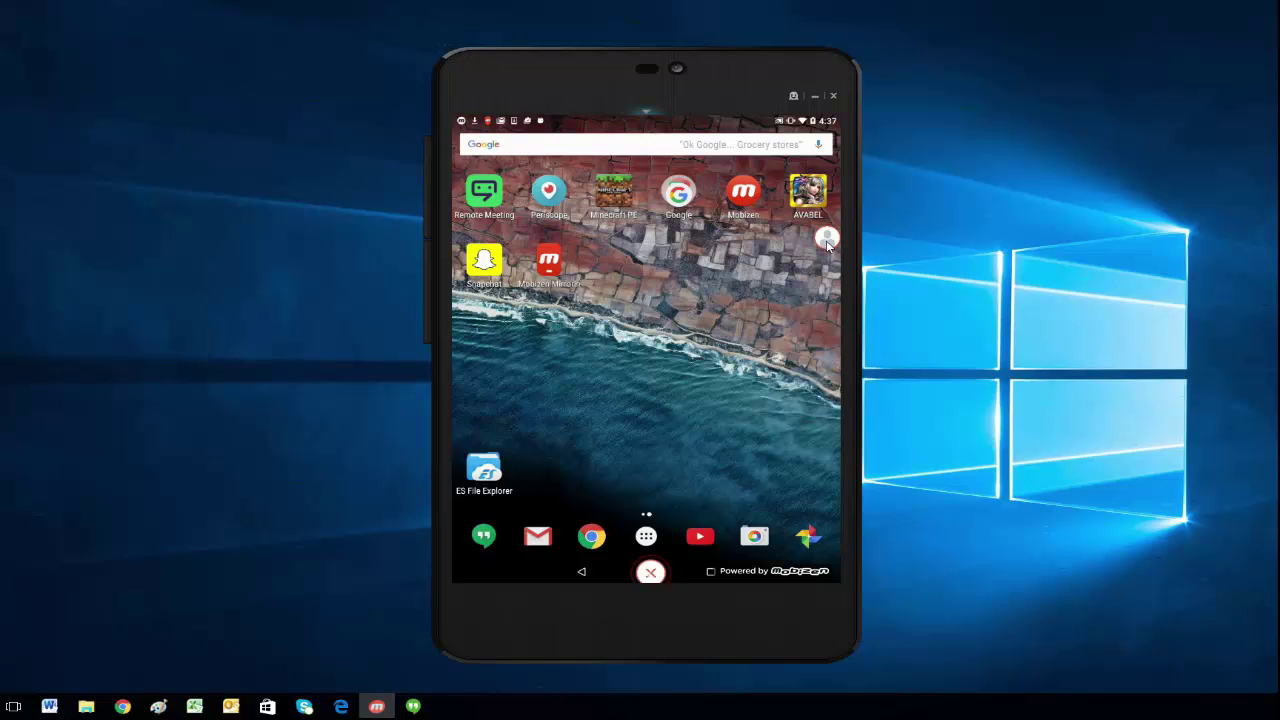
# Open the gallery from the Air Circle menu and switch to the IMAGE tab of saved screenshots.
pyautogui.click(827, 242)
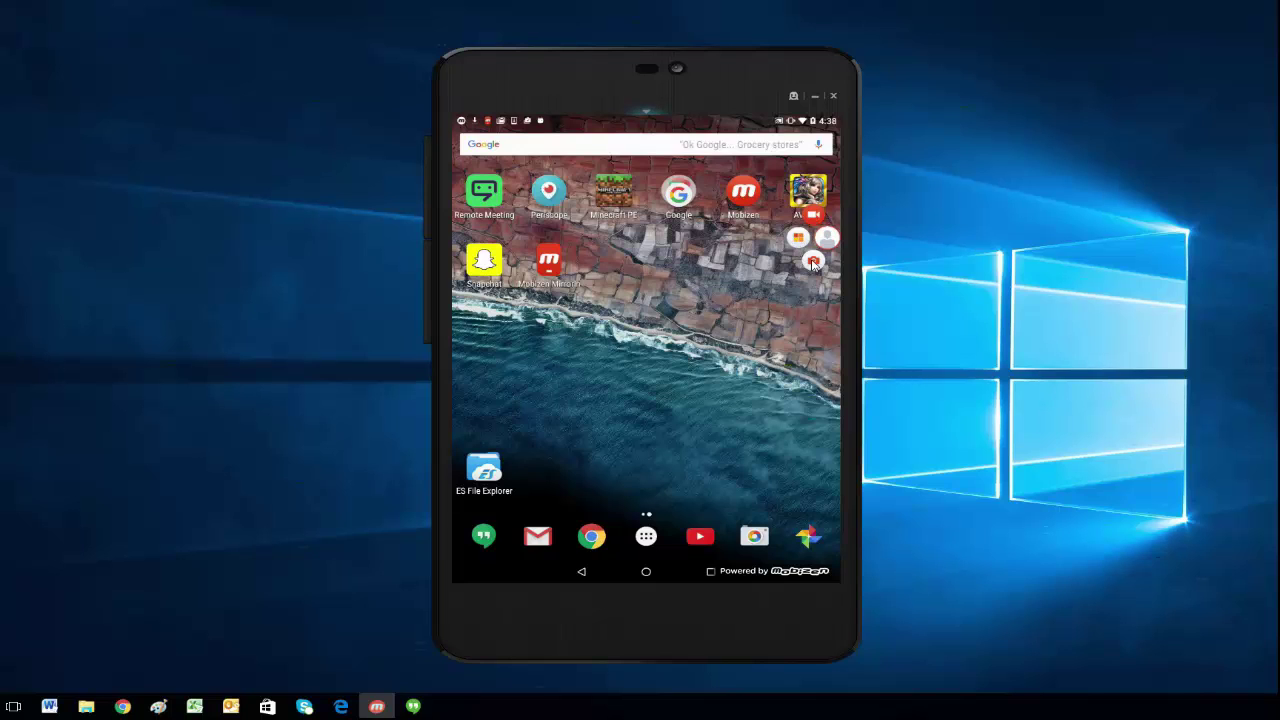
pyautogui.click(797, 240)
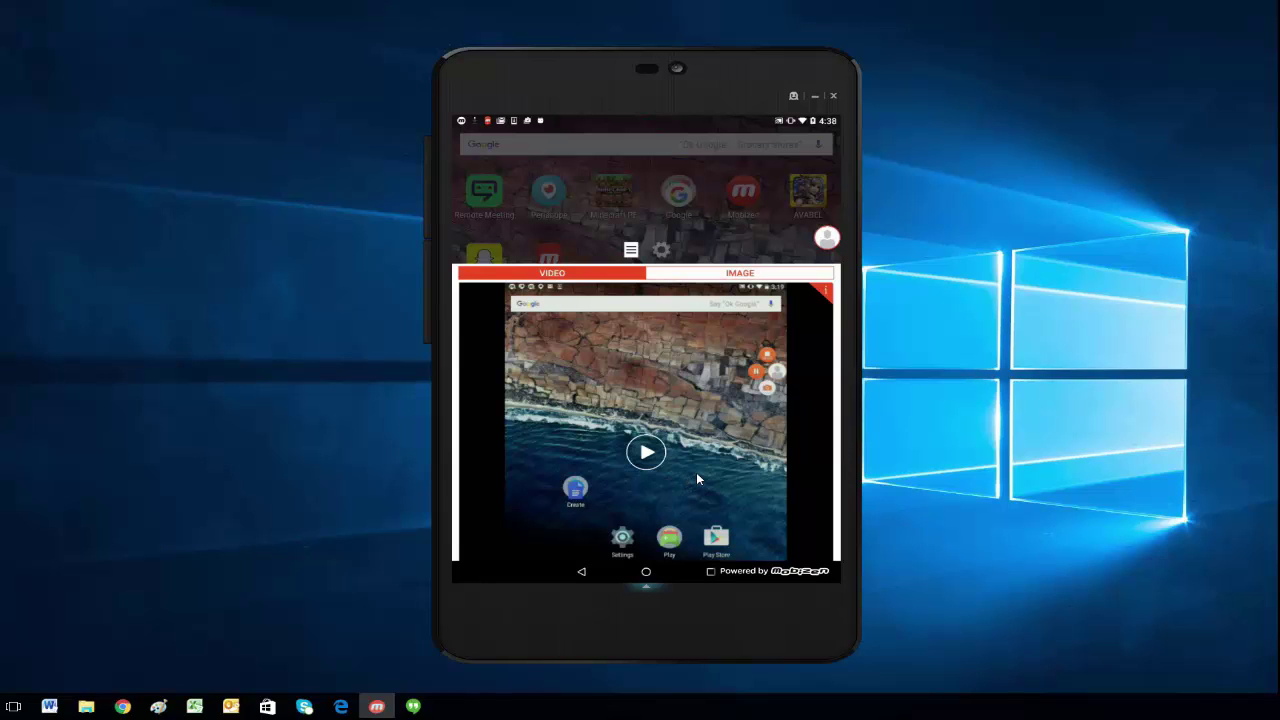
pyautogui.click(738, 274)
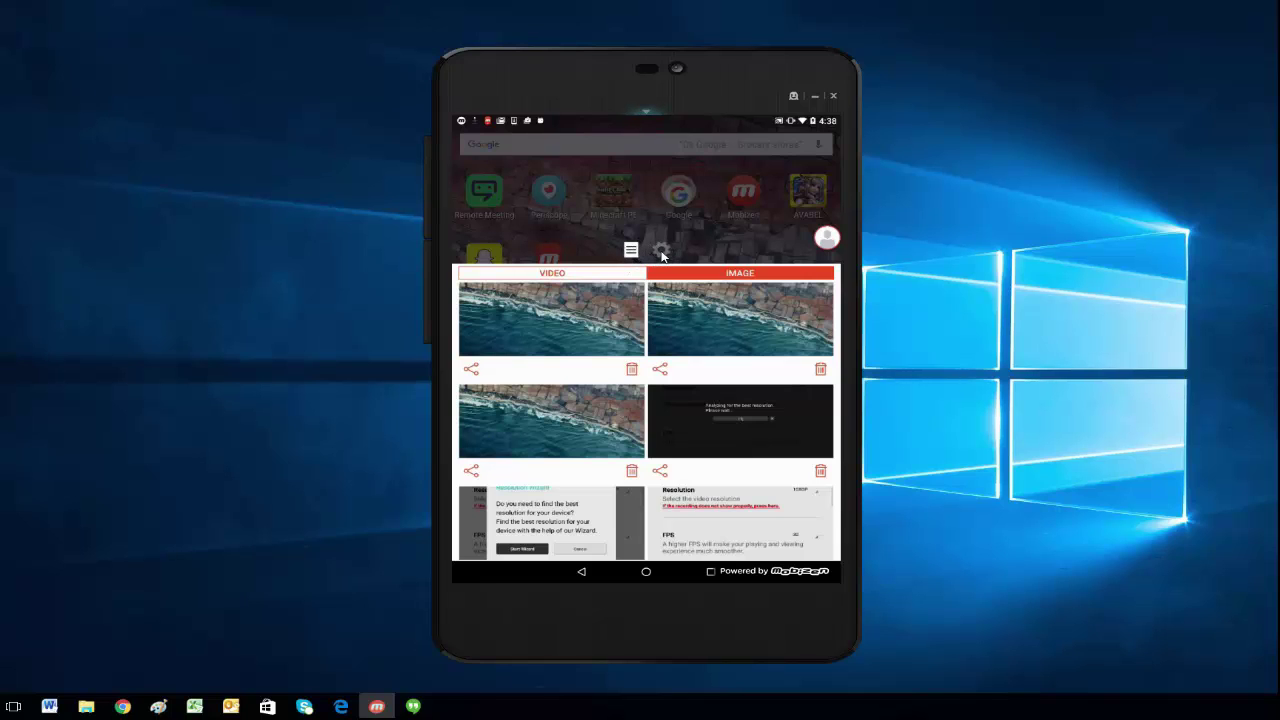
# Open the recorder's Settings from the gear icon above the gallery.
pyautogui.click(661, 251)
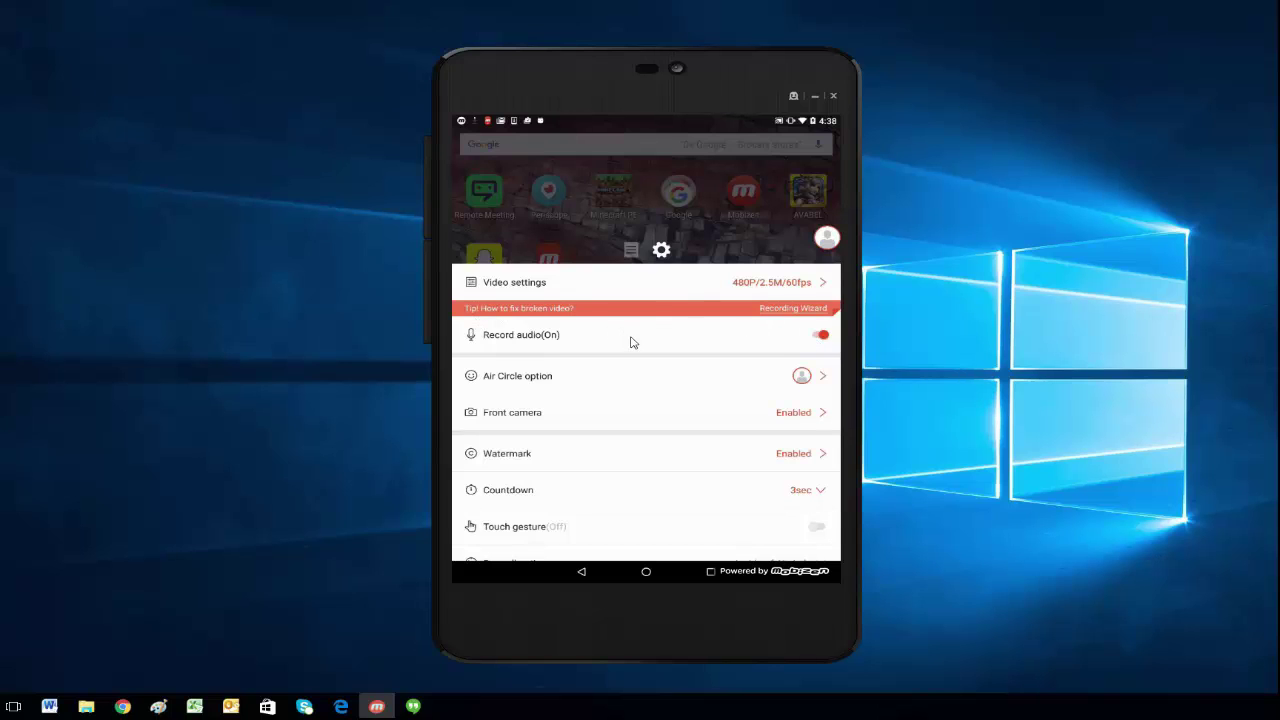
# Enlarge the Air Circle to about half size and make it show the Mobizen logo.
pyautogui.click(824, 379)
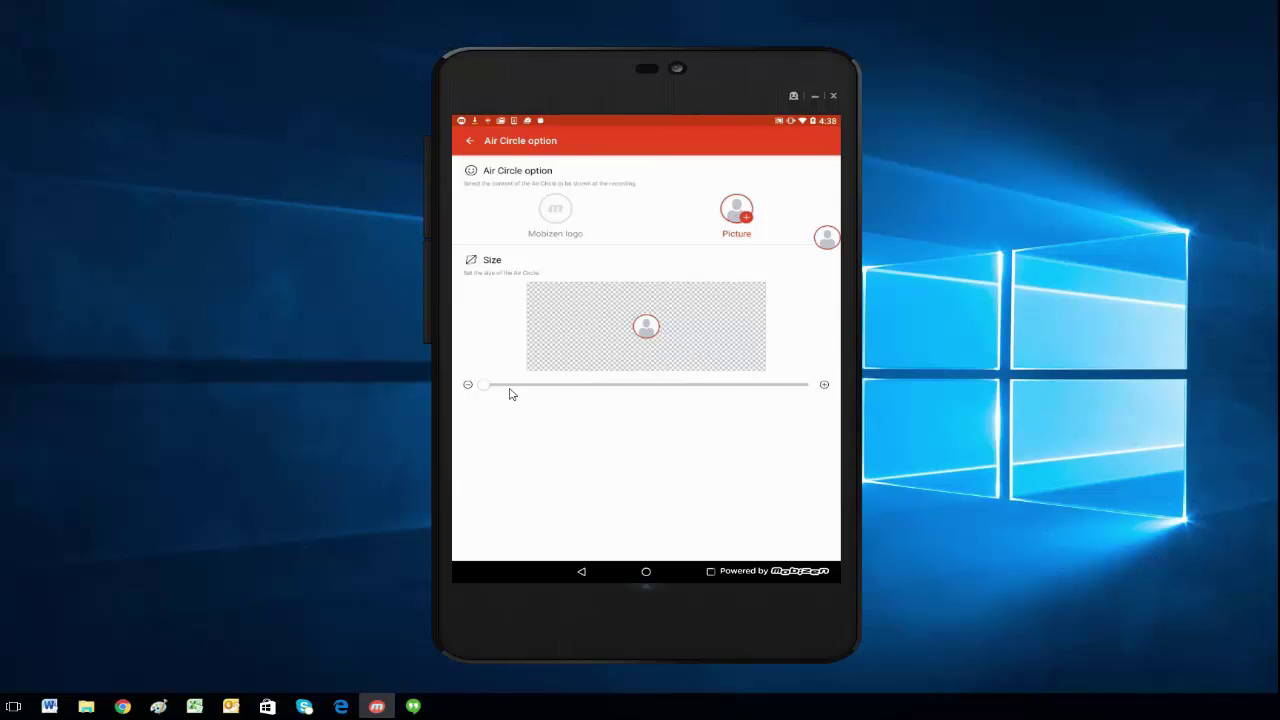
pyautogui.moveTo(487, 391); pyautogui.dragTo(672, 390)
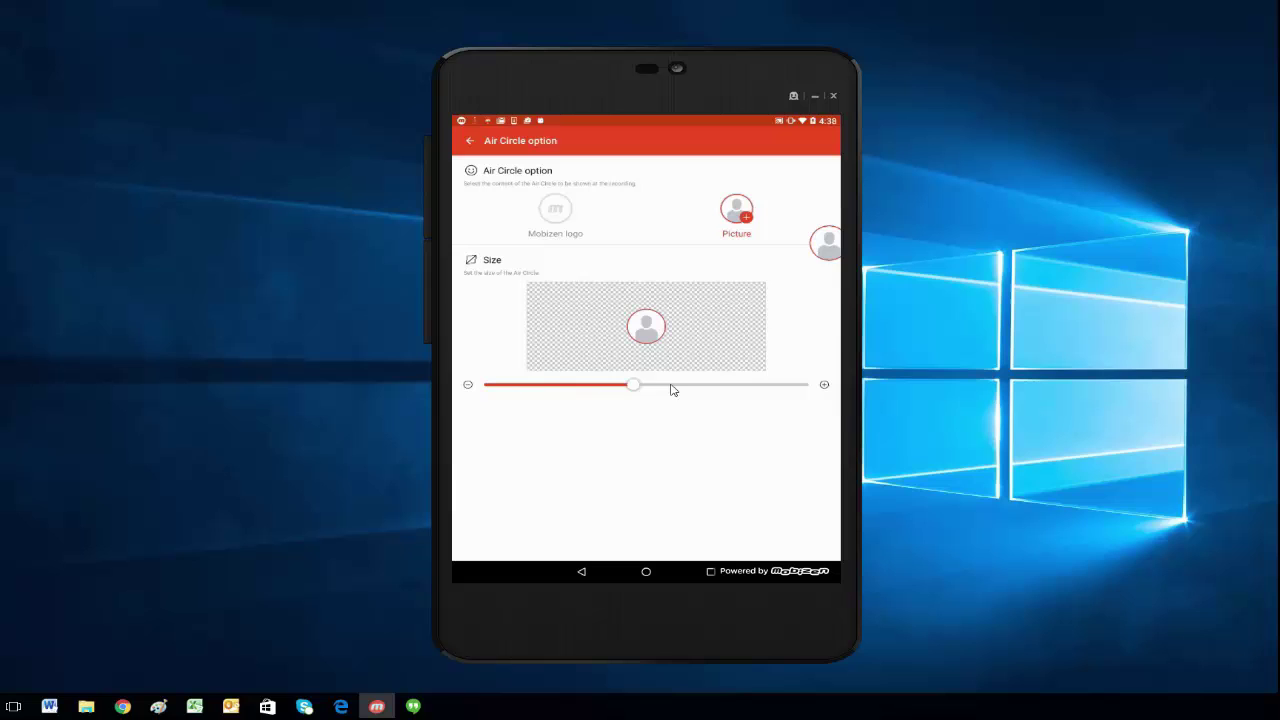
pyautogui.click(567, 209)
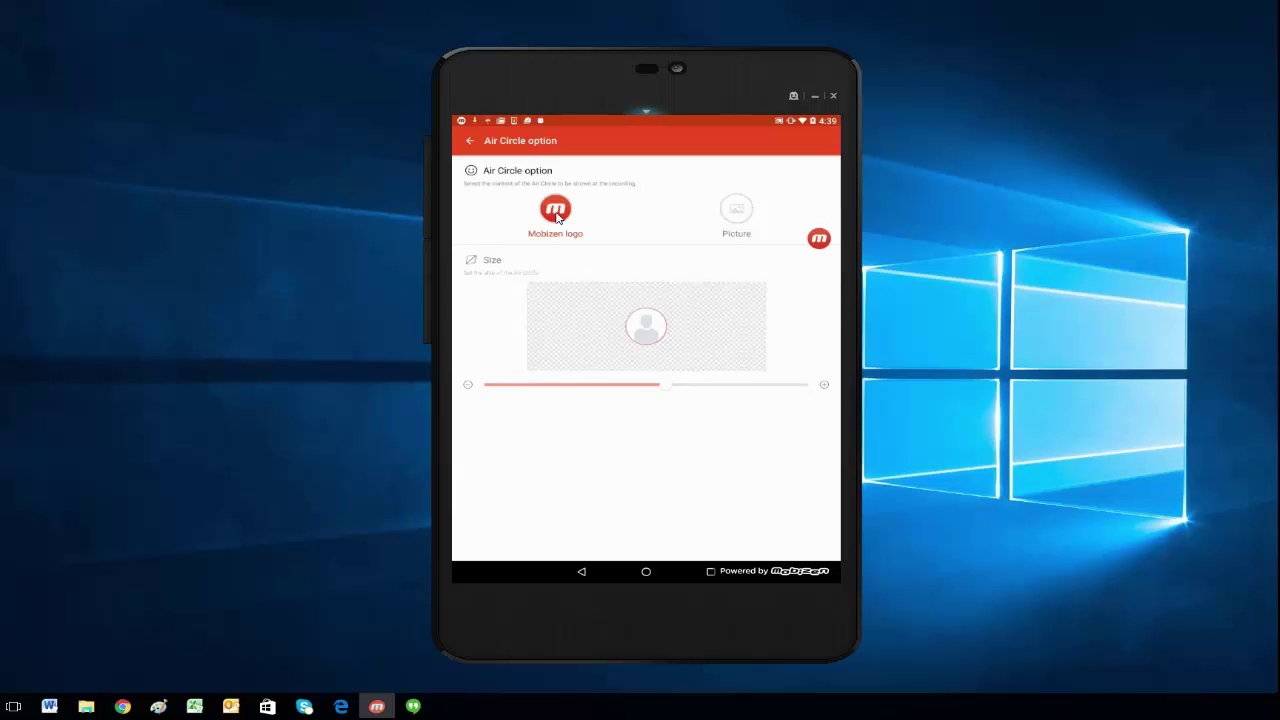
pyautogui.click(470, 142)
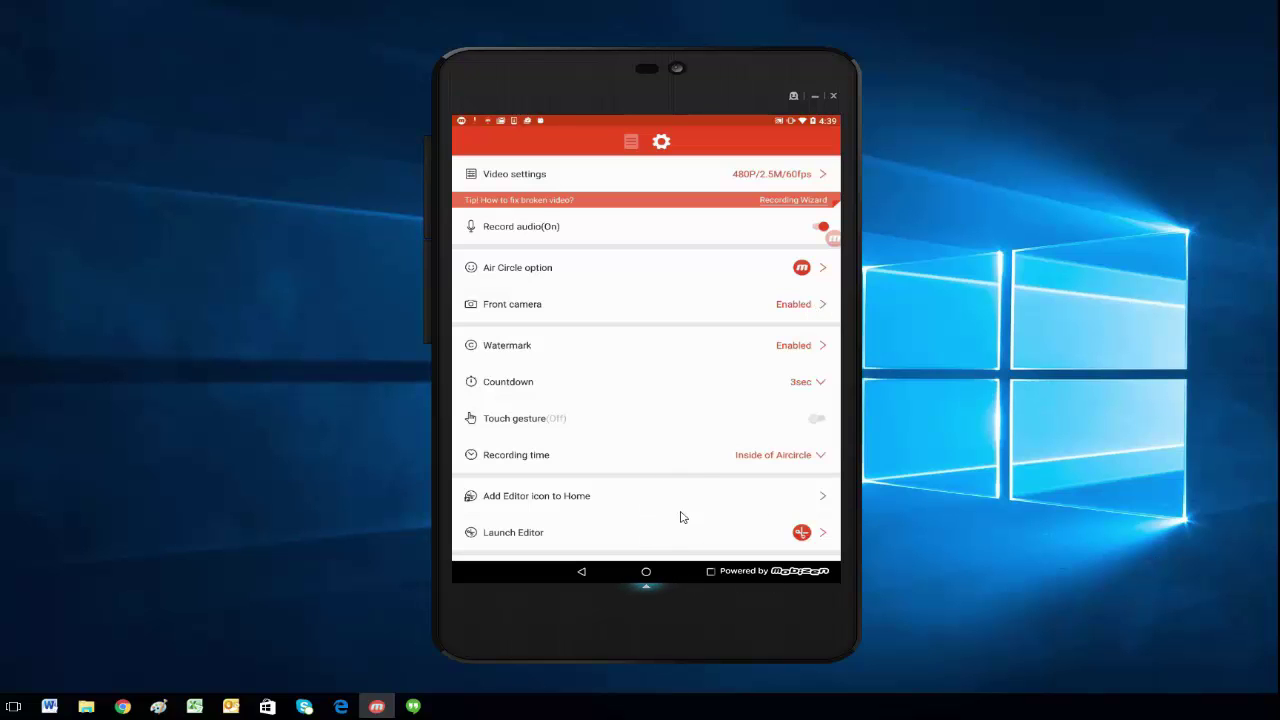
# Turn off the recording watermark.
pyautogui.click(799, 347)
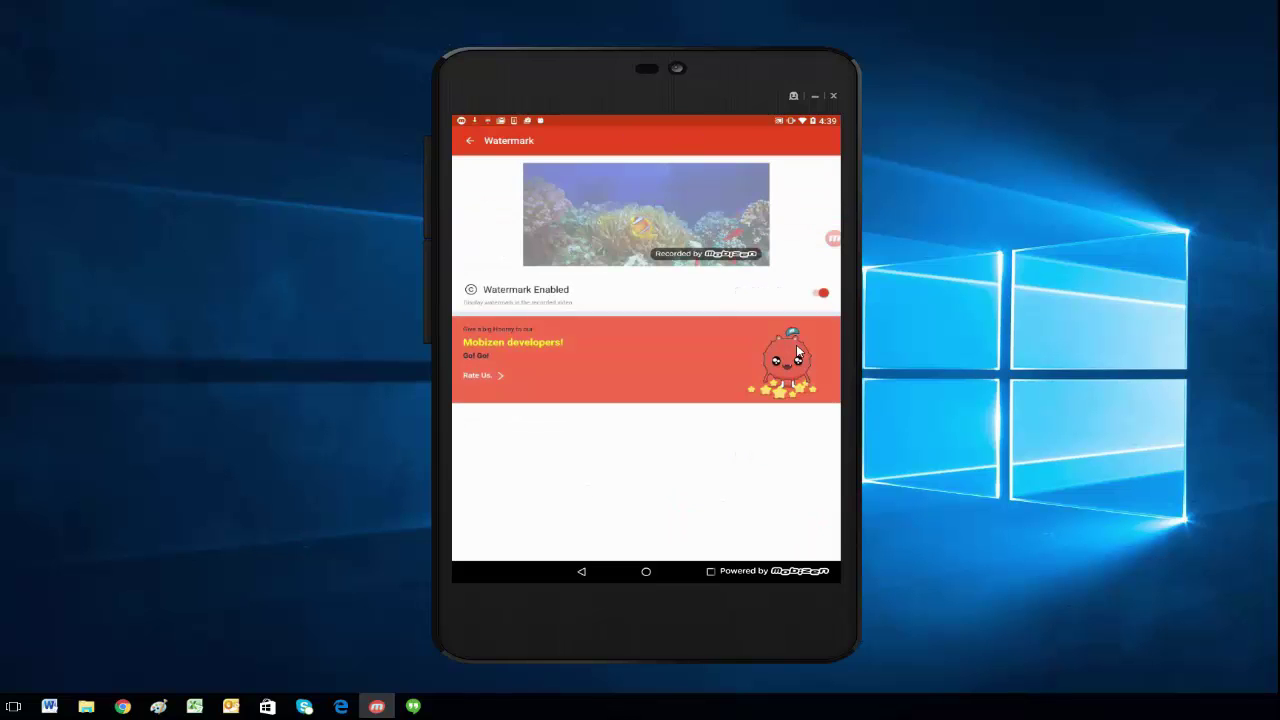
pyautogui.click(821, 295)
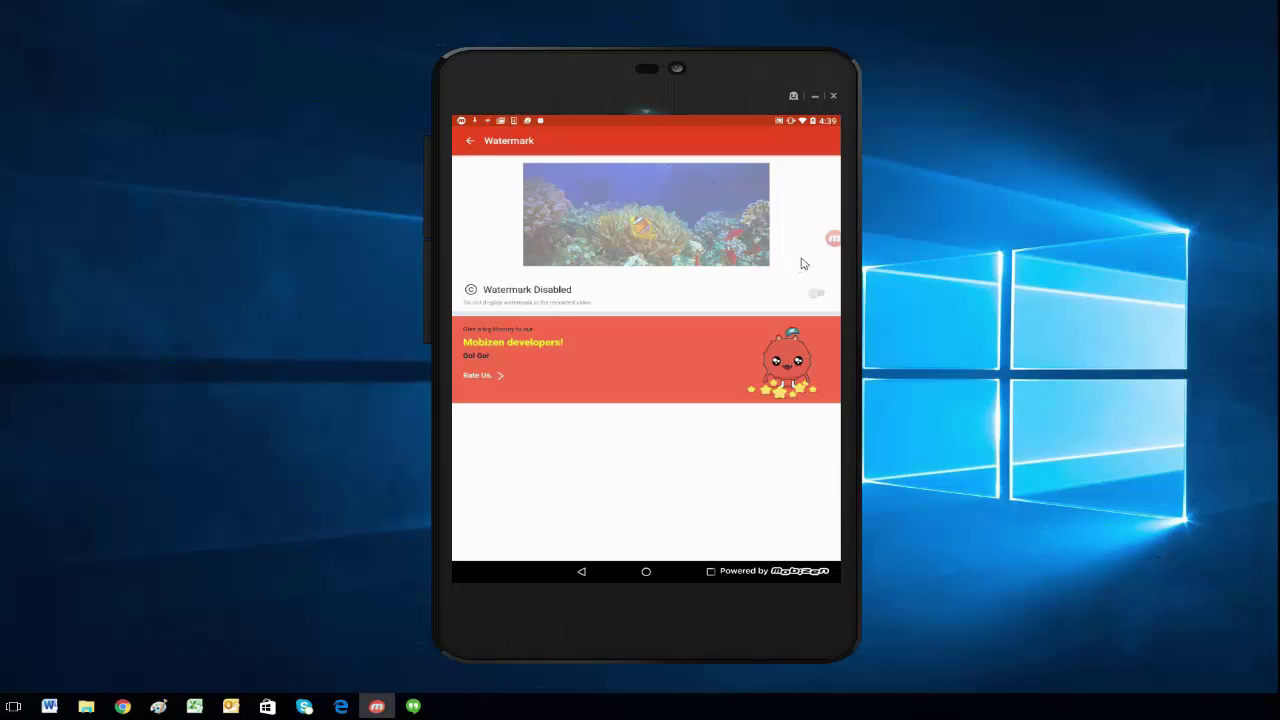
pyautogui.click(469, 143)
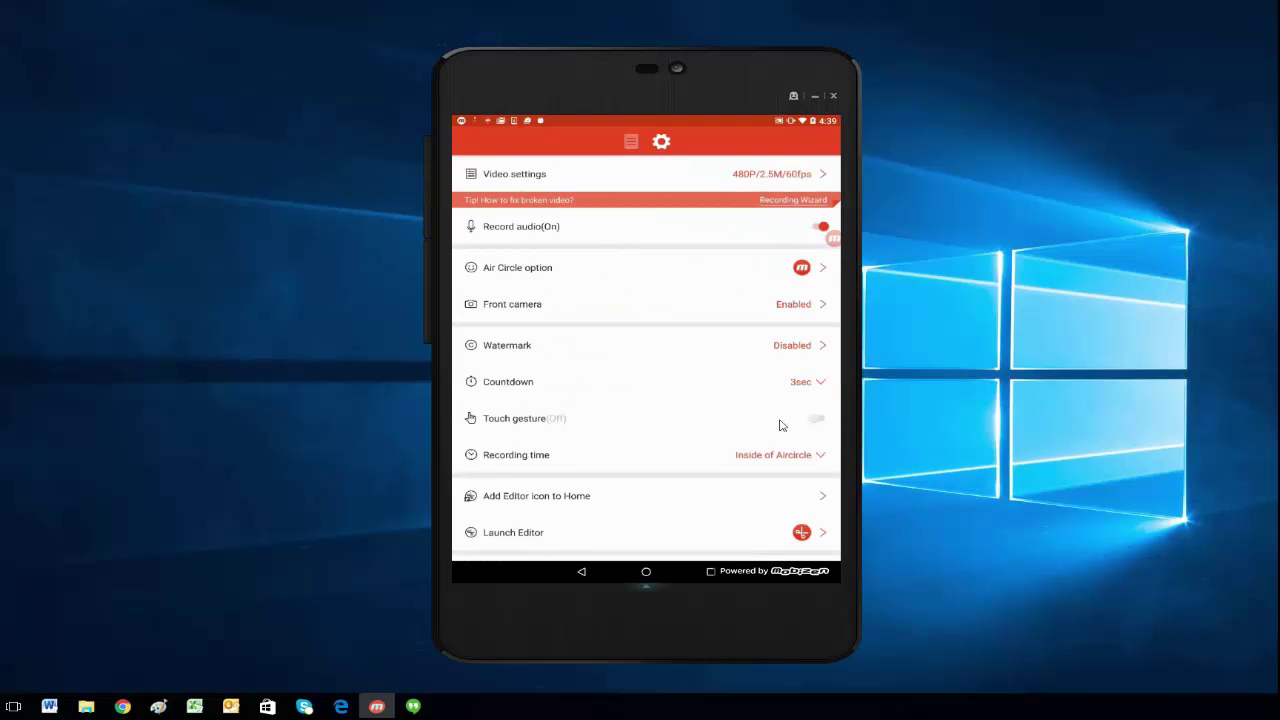
# Set the recording countdown to Disabled.
pyautogui.click(816, 383)
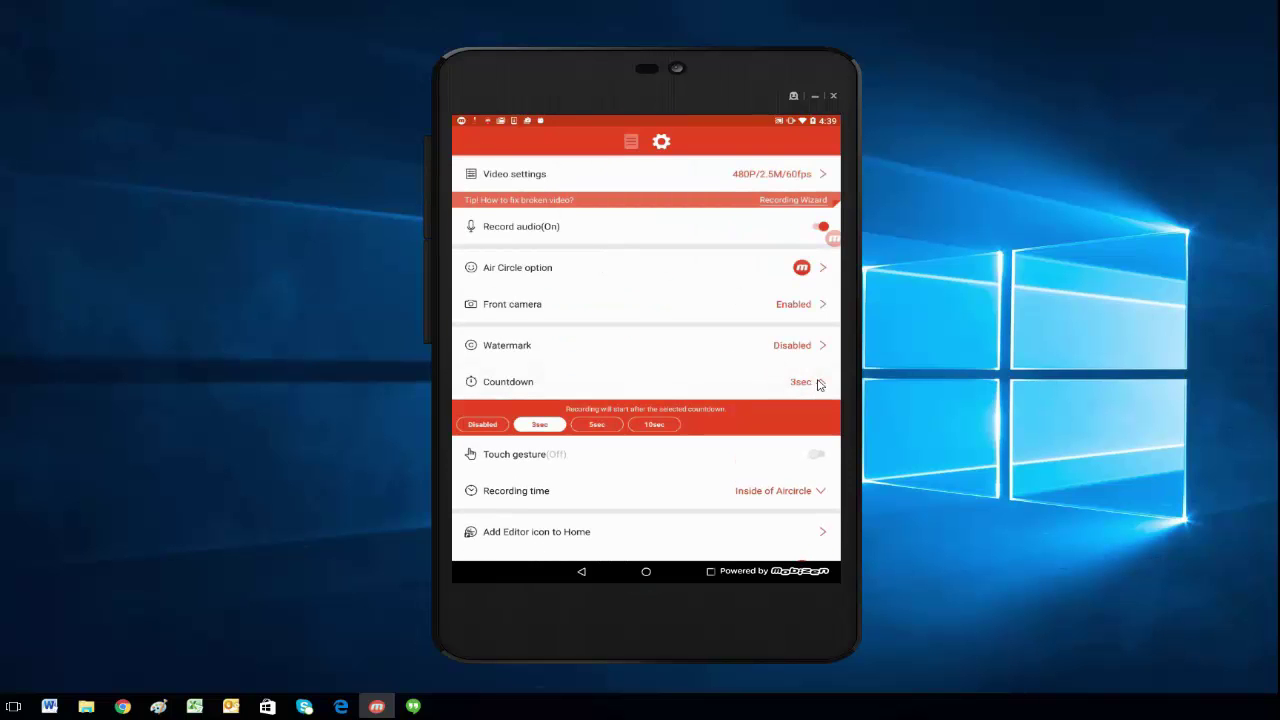
pyautogui.click(483, 427)
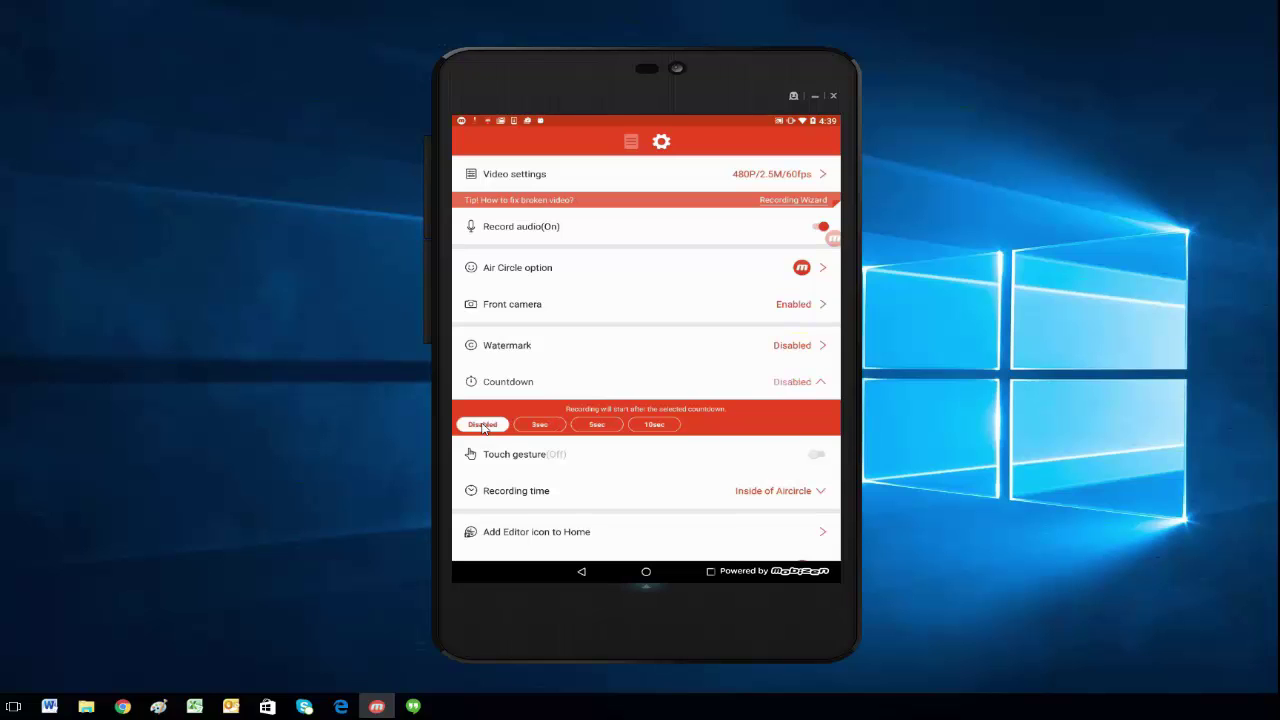
pyautogui.click(820, 383)
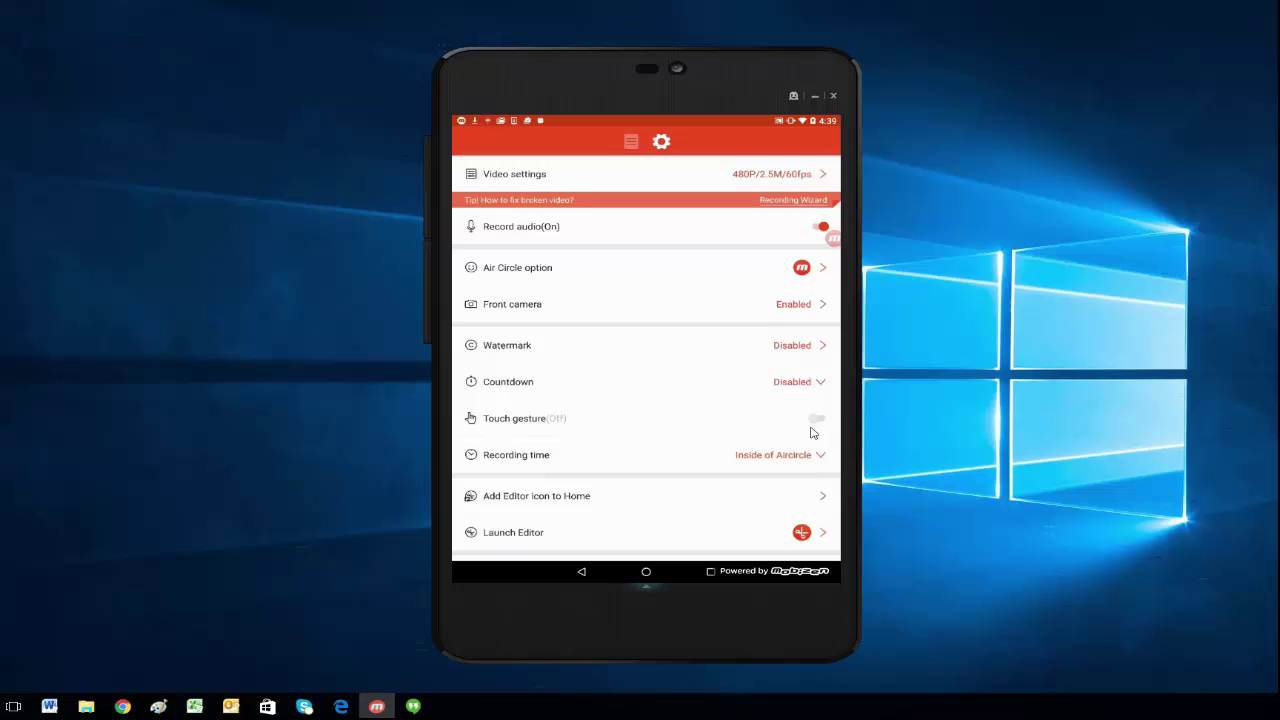
# Set Recording time to Do not show.
pyautogui.scroll(-1, 825, 438)
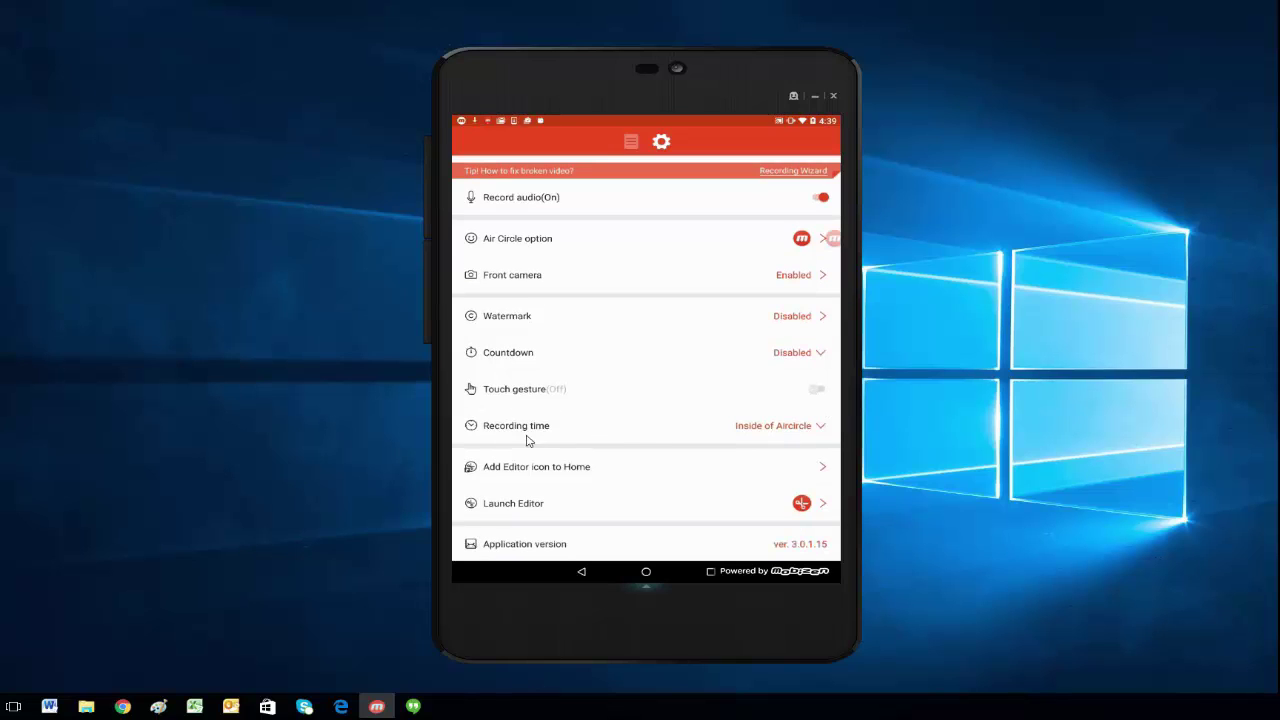
pyautogui.click(785, 432)
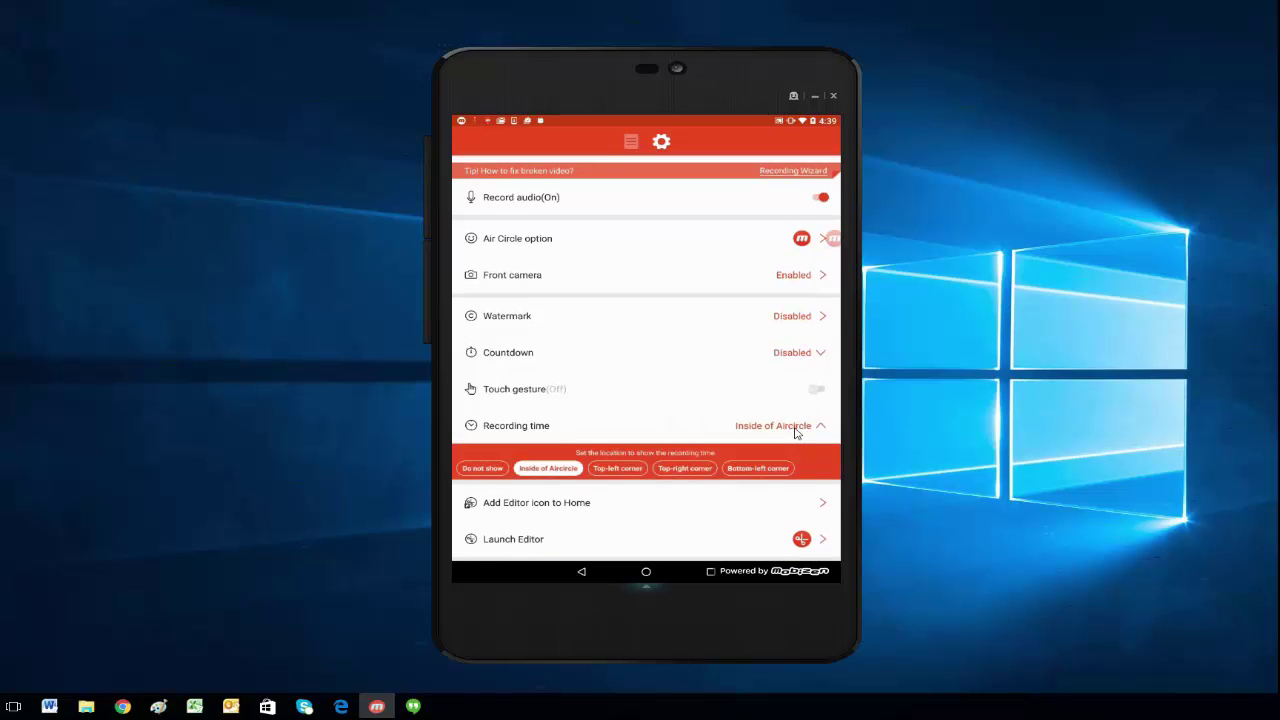
pyautogui.click(486, 468)
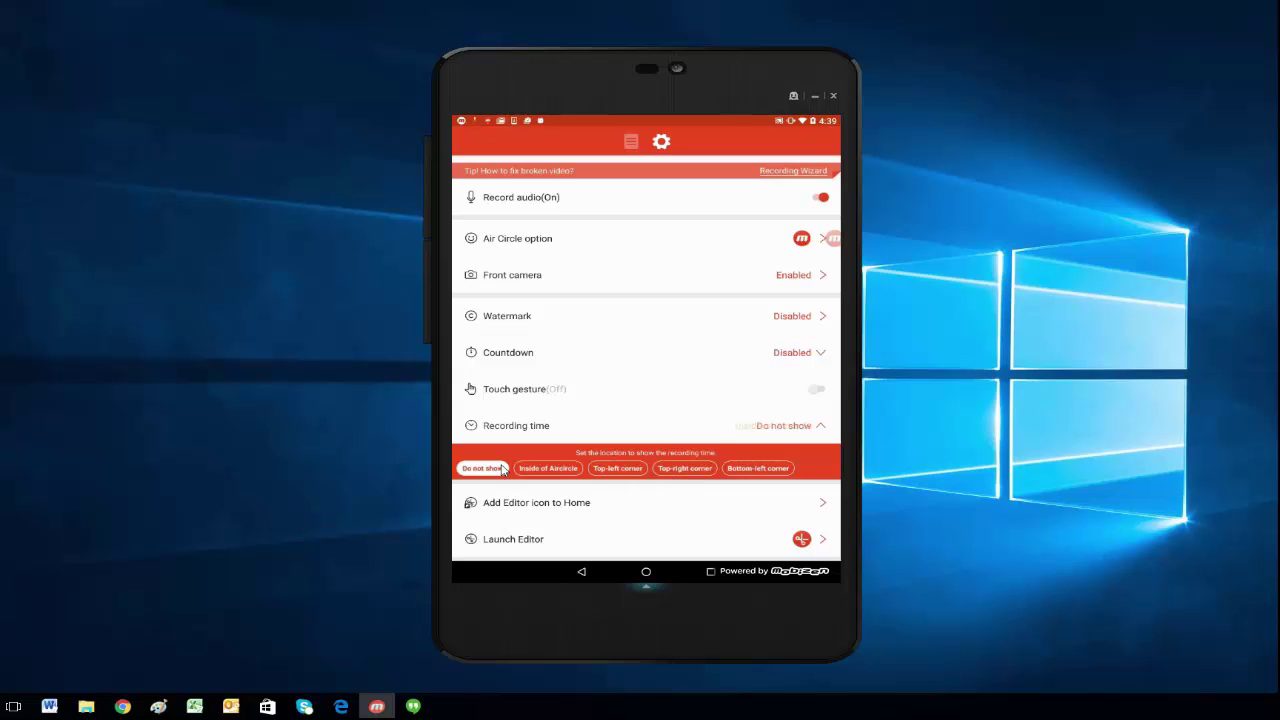
pyautogui.click(820, 433)
pyautogui.scroll(-1, 648, 449)
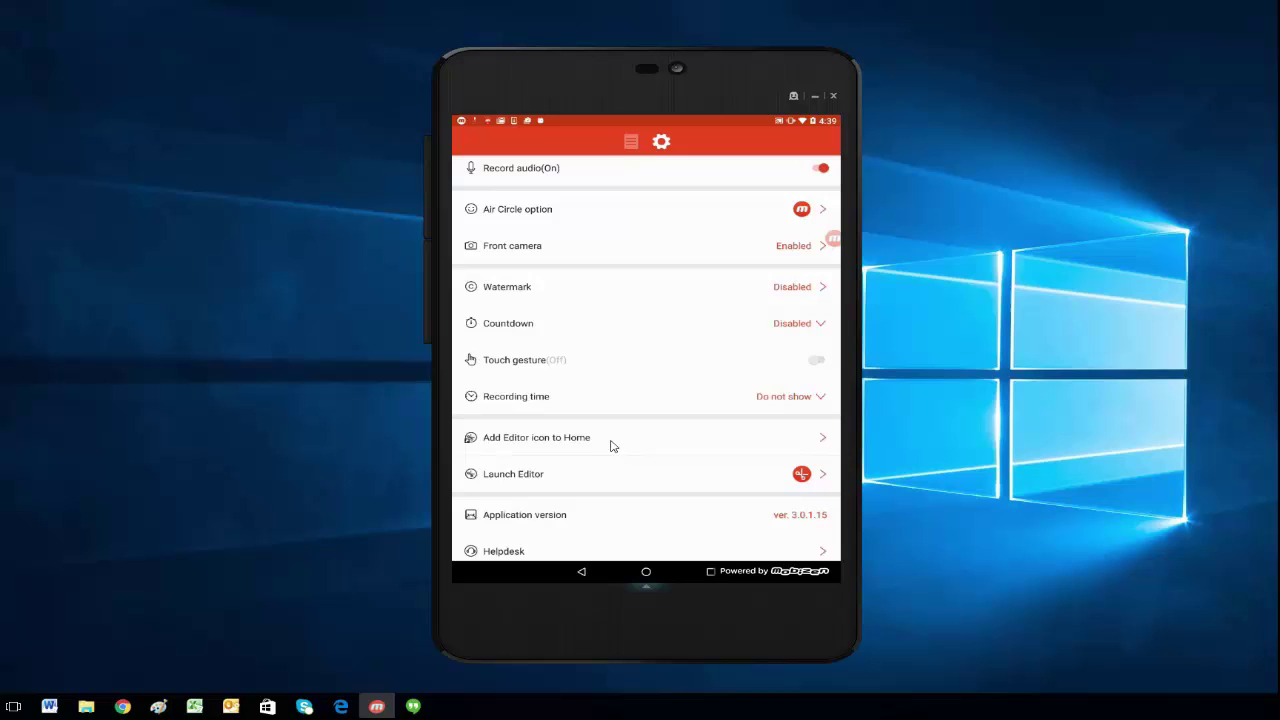
# Add the editor icon to the home screen, briefly open the video editor, then return to settings.
pyautogui.click(826, 445)
pyautogui.click(824, 477)
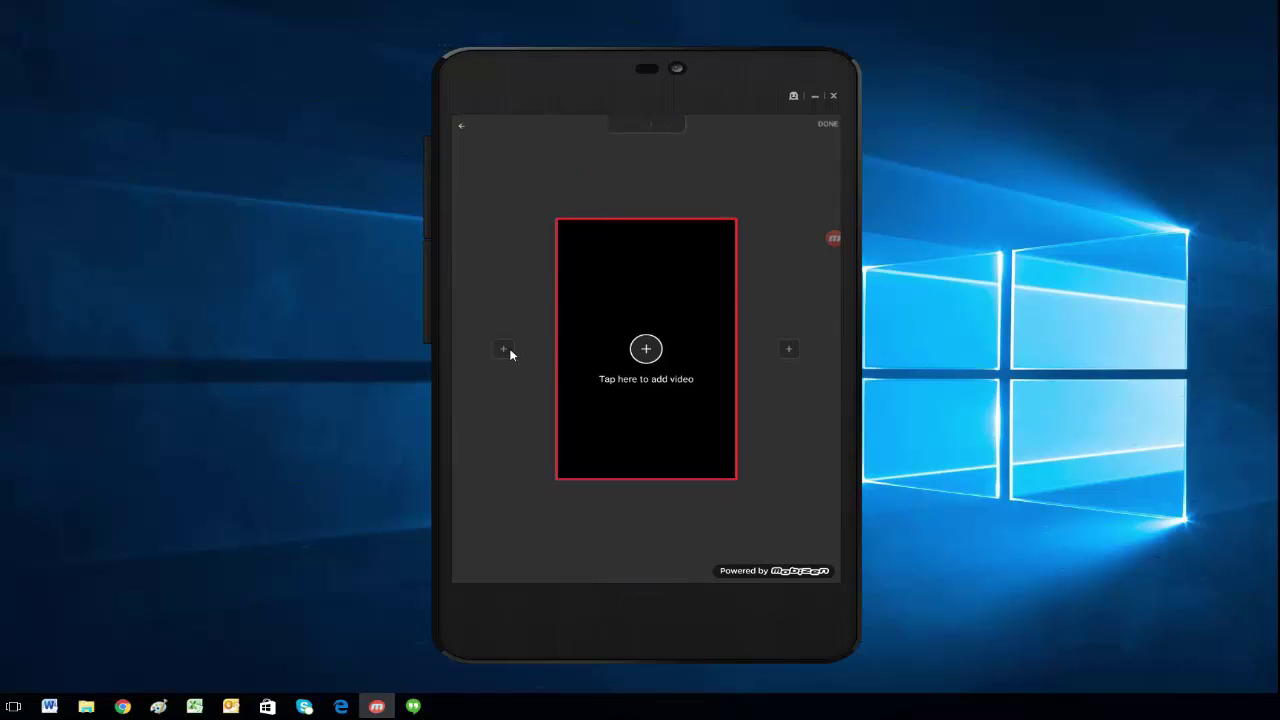
pyautogui.click(462, 127)
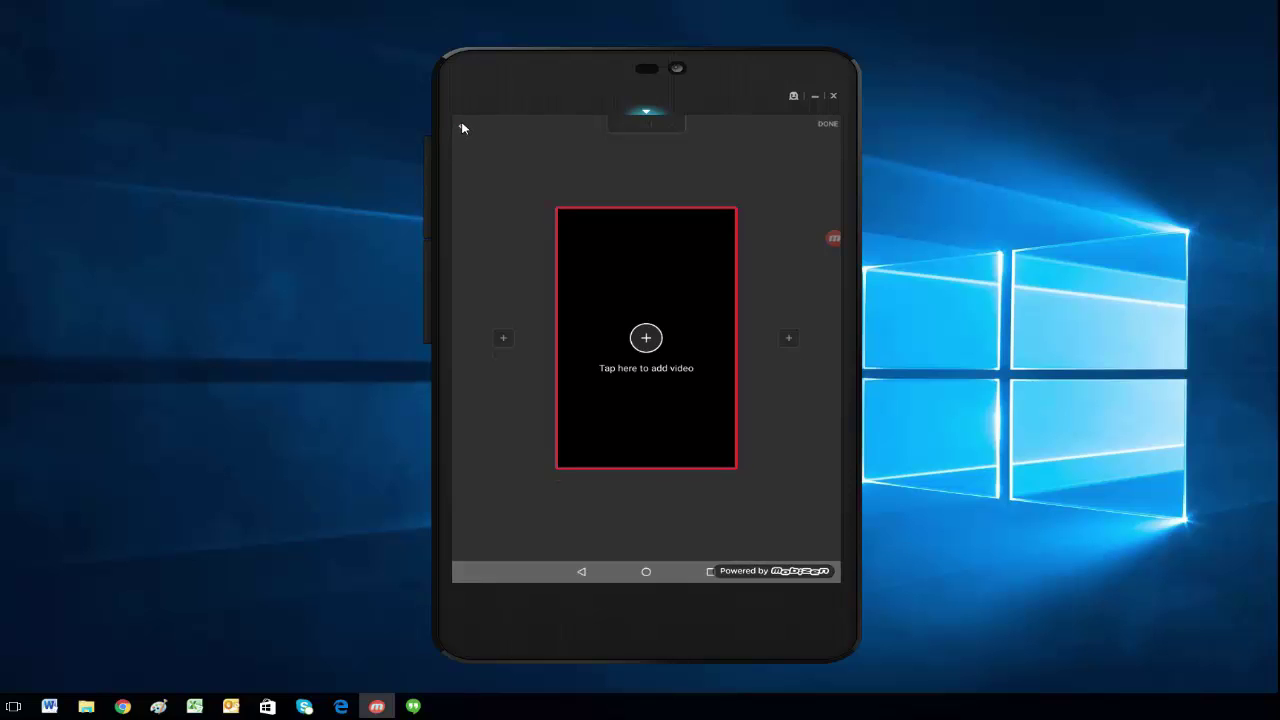
pyautogui.click(462, 127)
pyautogui.scroll(-1, 750, 500)
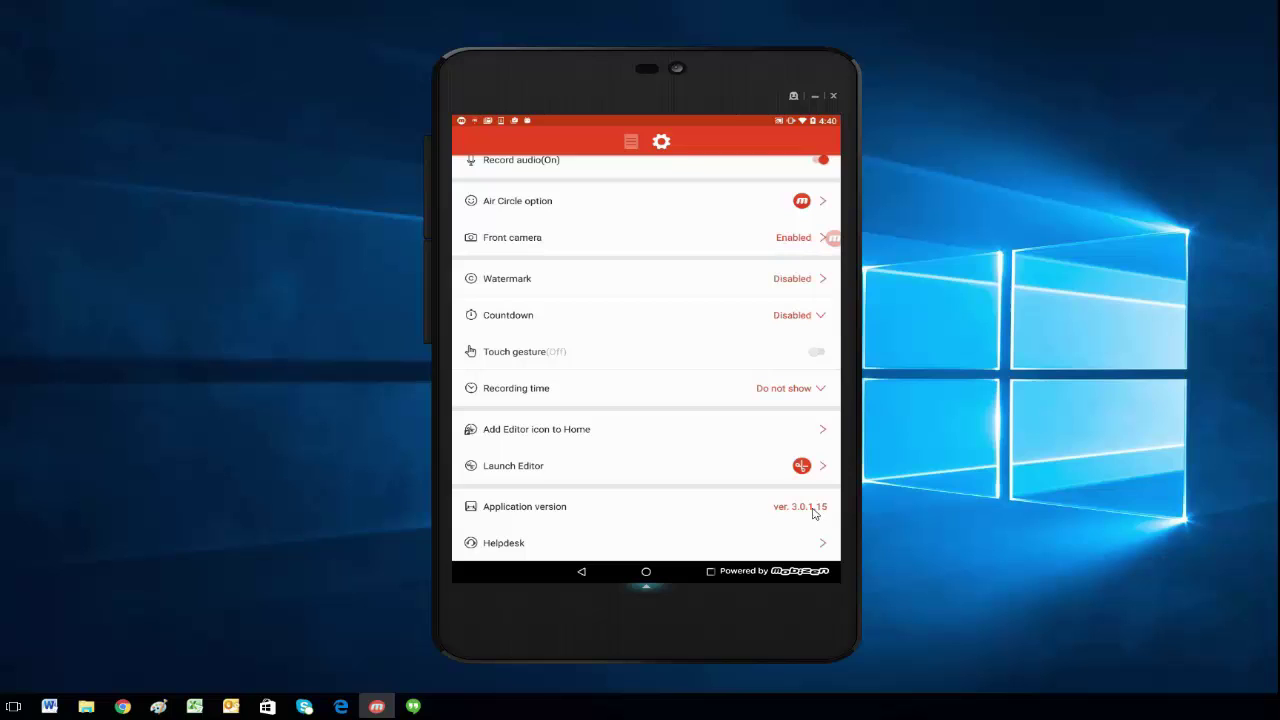
# Browse the Mobizen Helpdesk page in Chrome, then close the Mobizen Support tab.
pyautogui.click(826, 547)
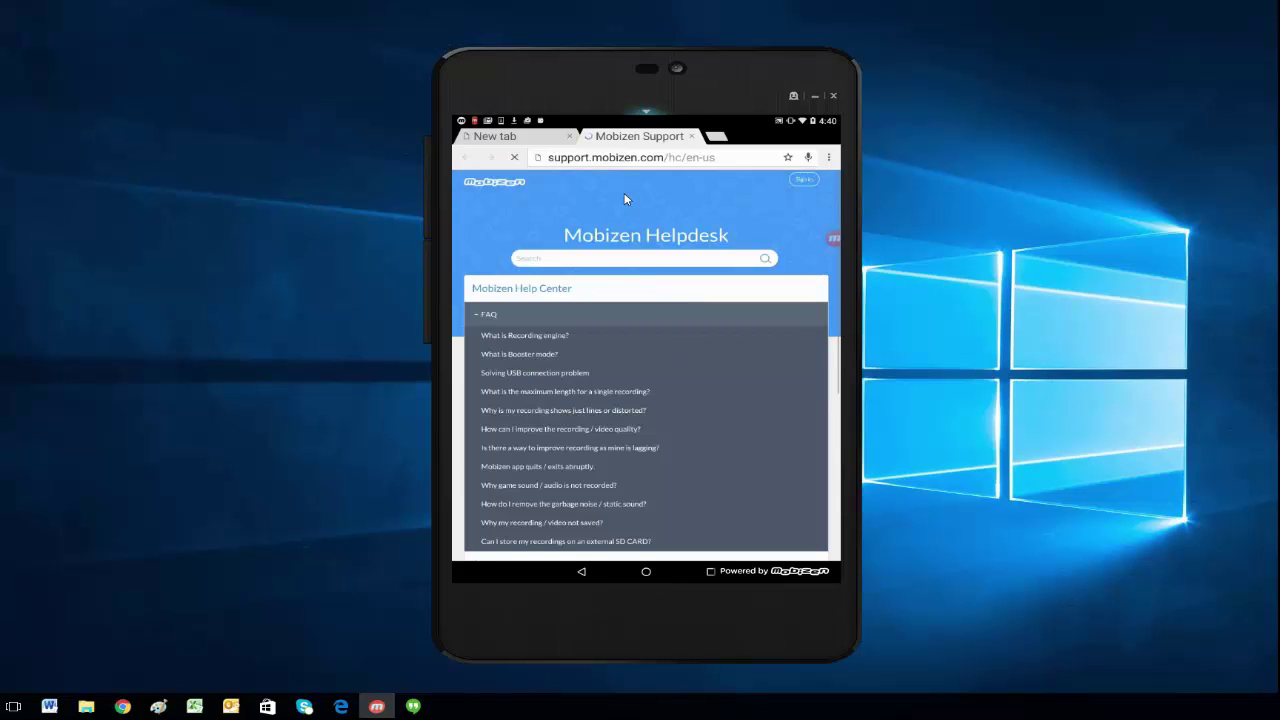
pyautogui.scroll(-1, 668, 332)
pyautogui.scroll(-3, 668, 332)
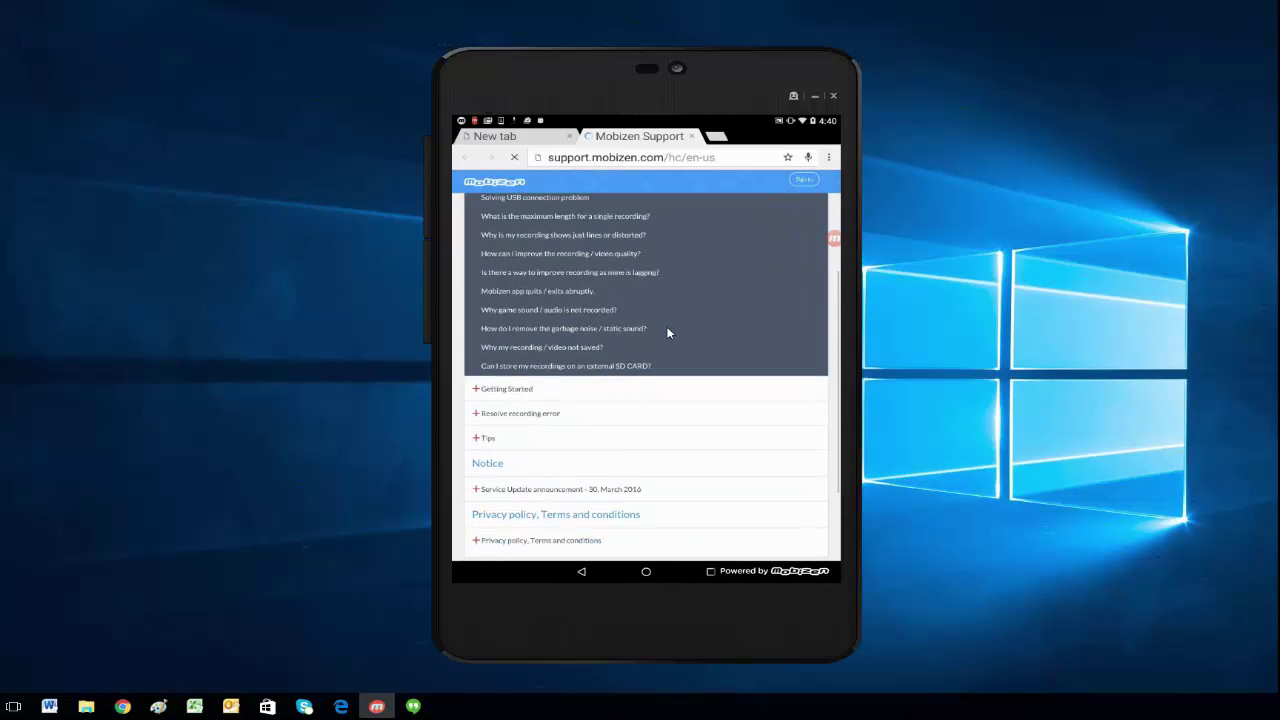
pyautogui.scroll(4, 635, 290)
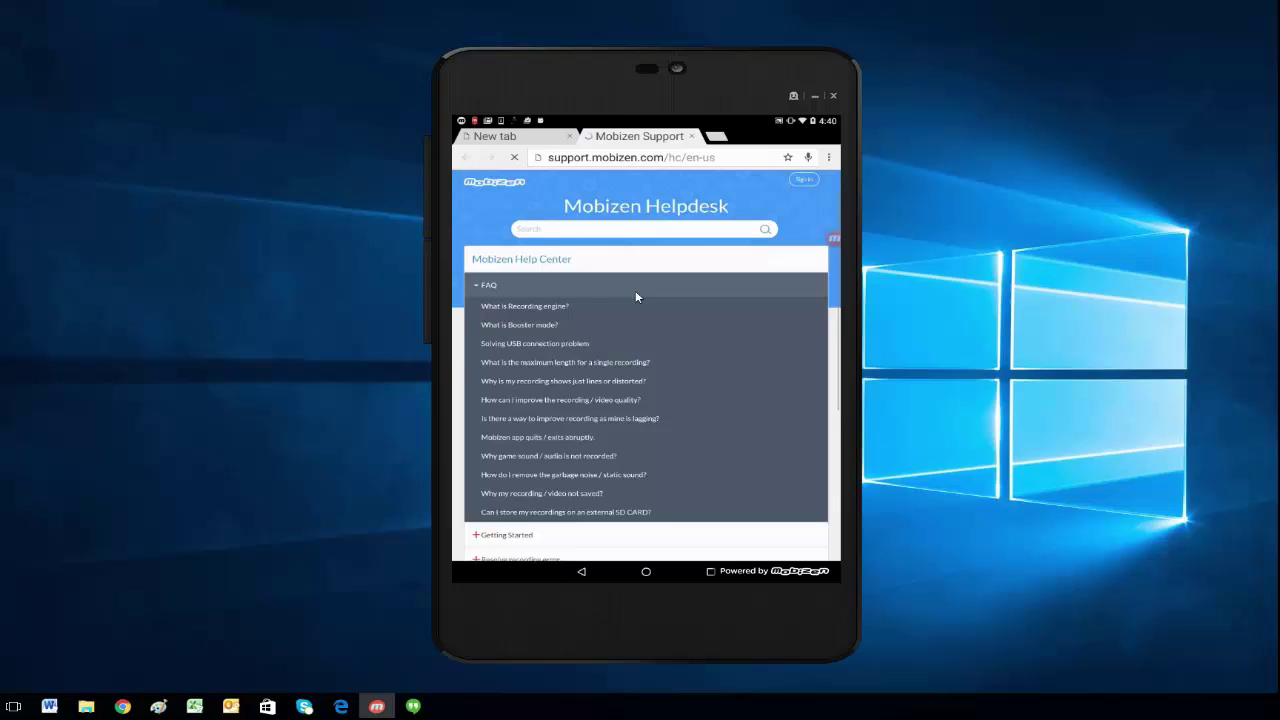
pyautogui.click(693, 136)
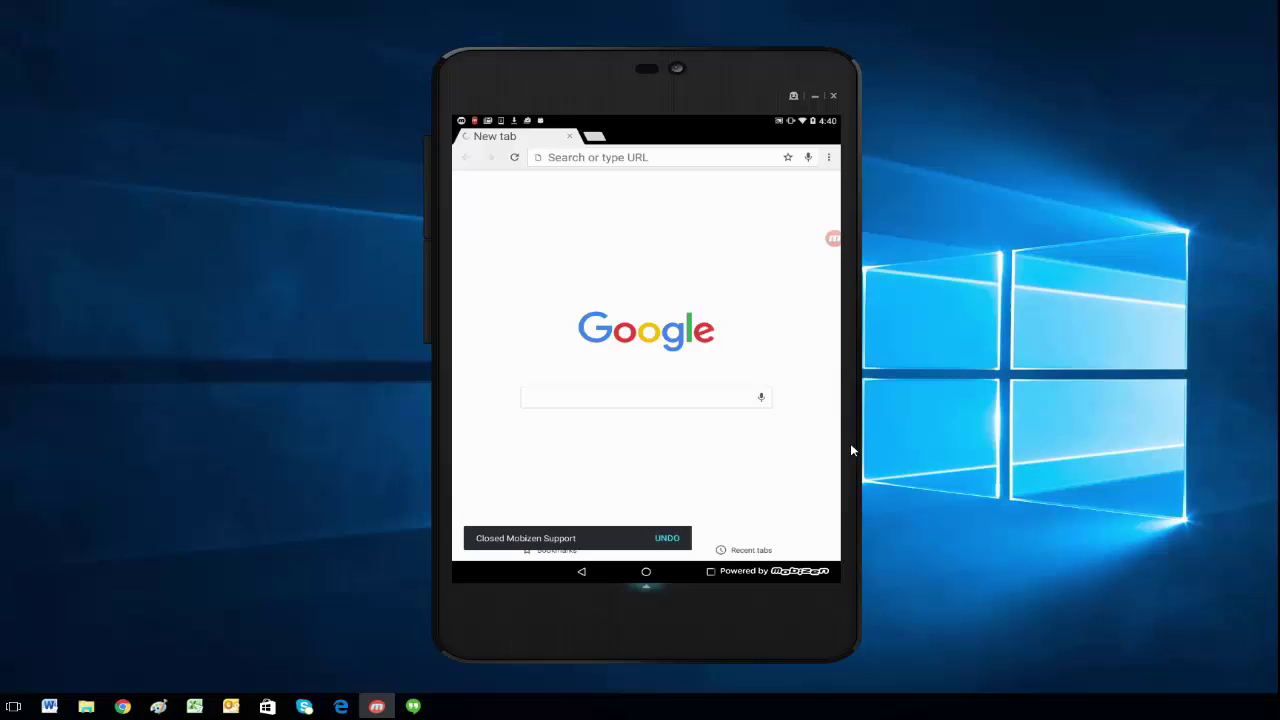
# Go home, reopen the gallery's IMAGE tab, and return to the recorder's settings.
pyautogui.click(646, 571)
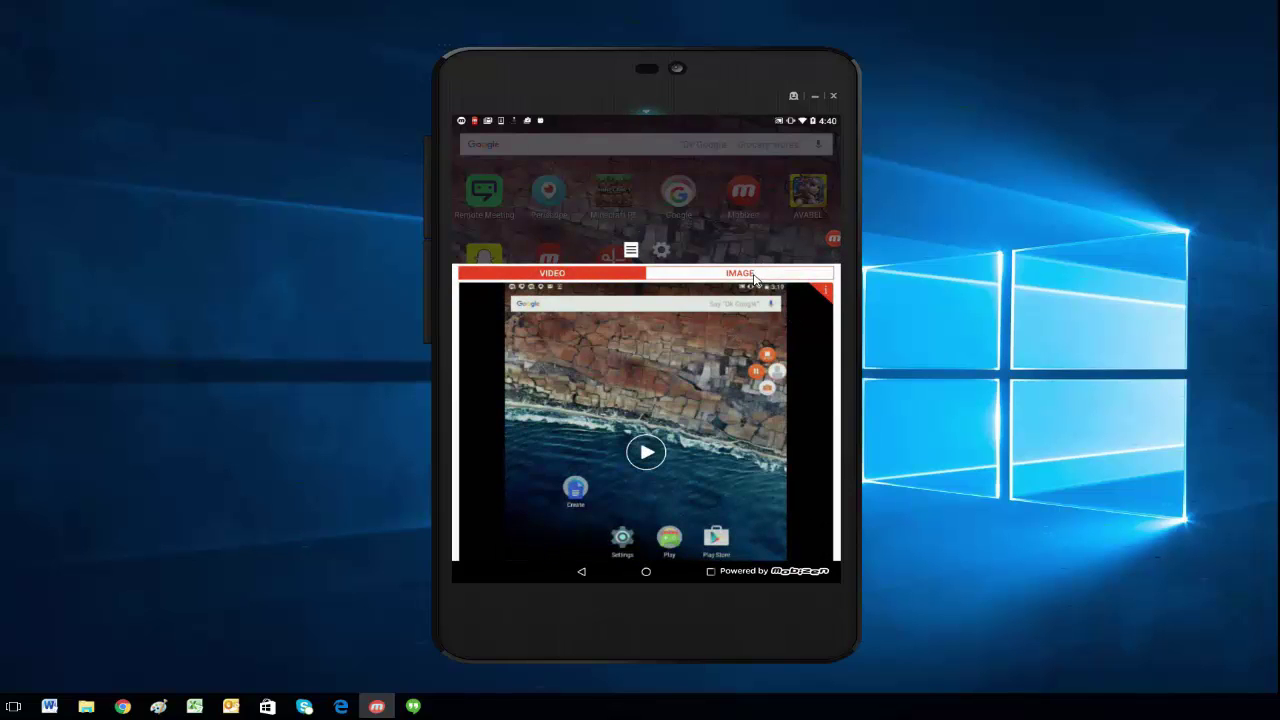
pyautogui.click(755, 279)
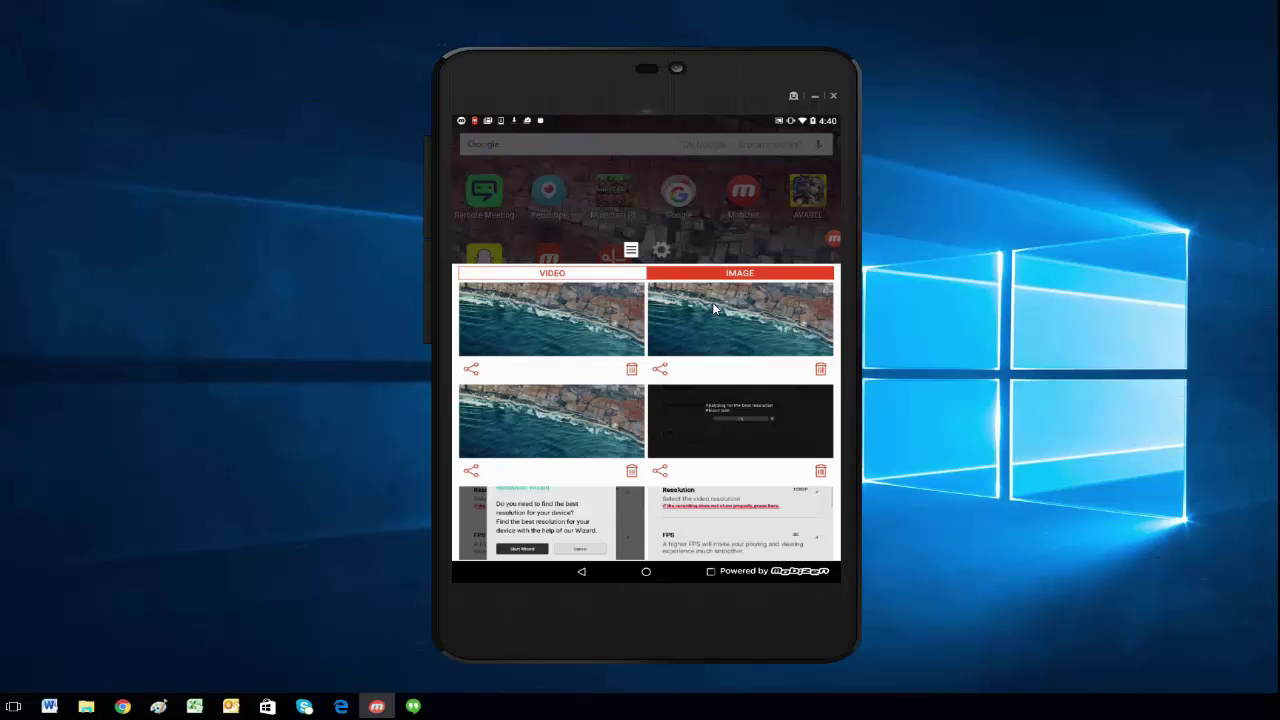
pyautogui.click(662, 251)
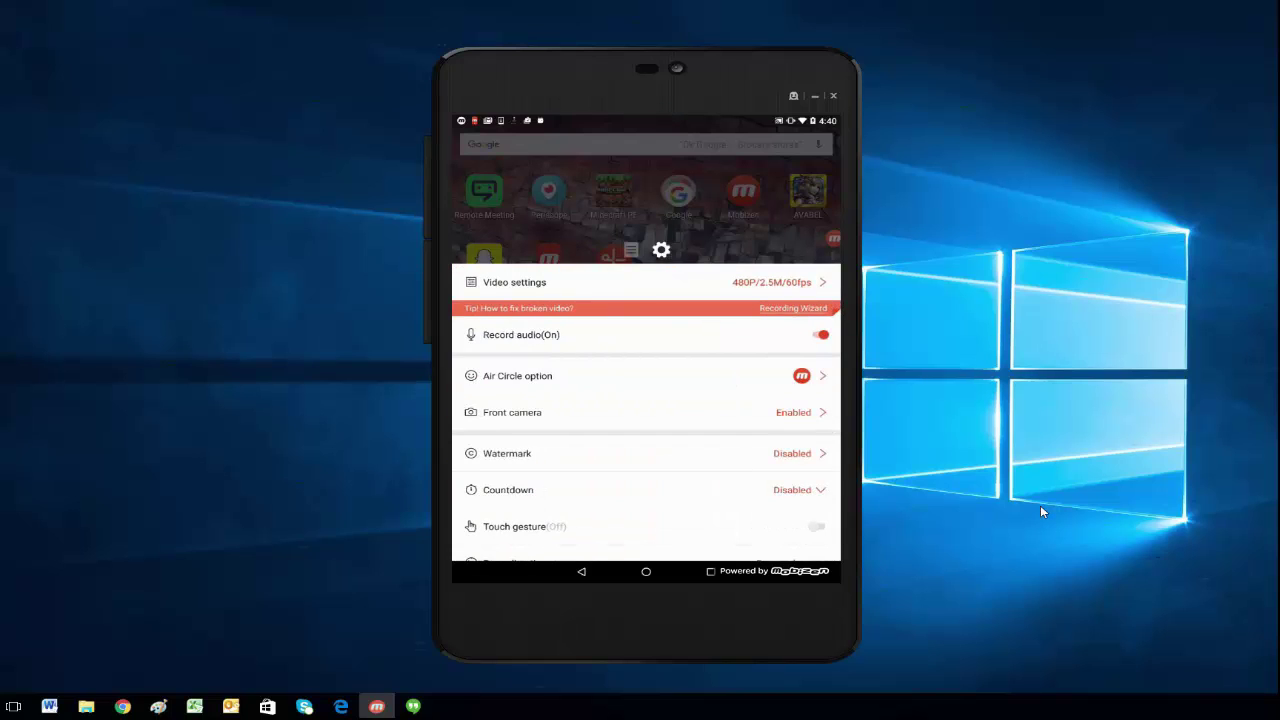